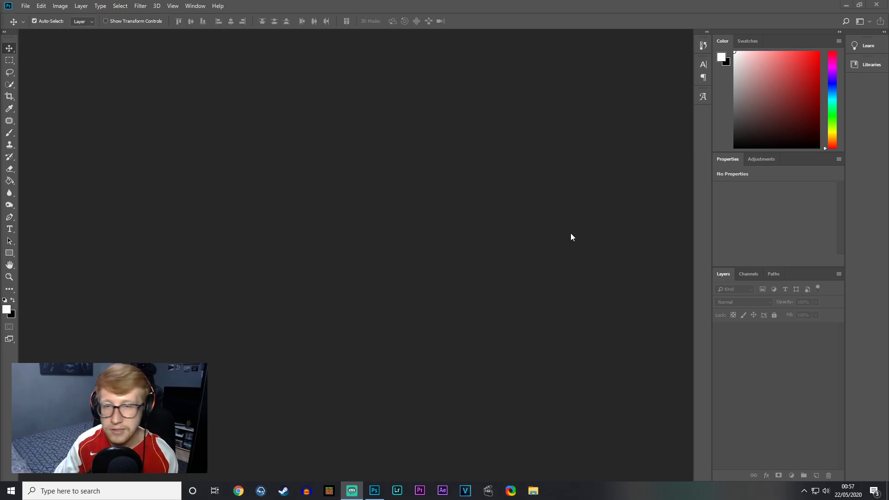
- Create a new 2000 x 1000 px document at 72 ppi with a white background
left_click(25, 6)
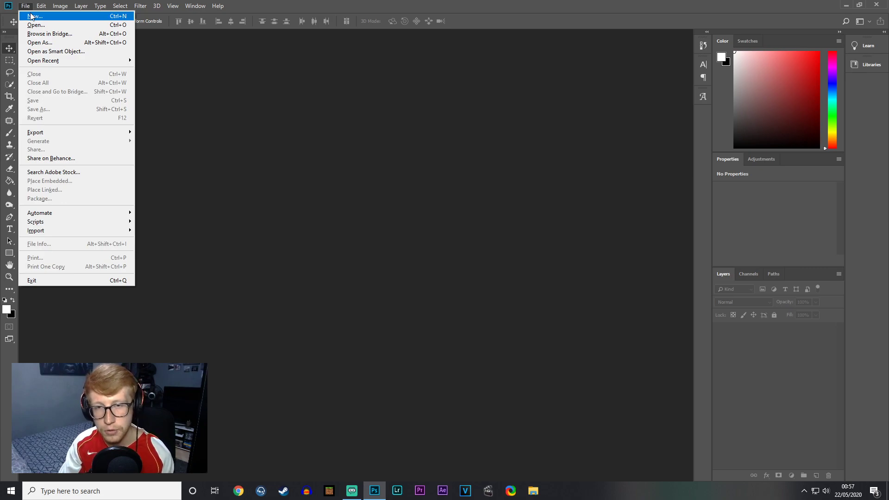
left_click(32, 16)
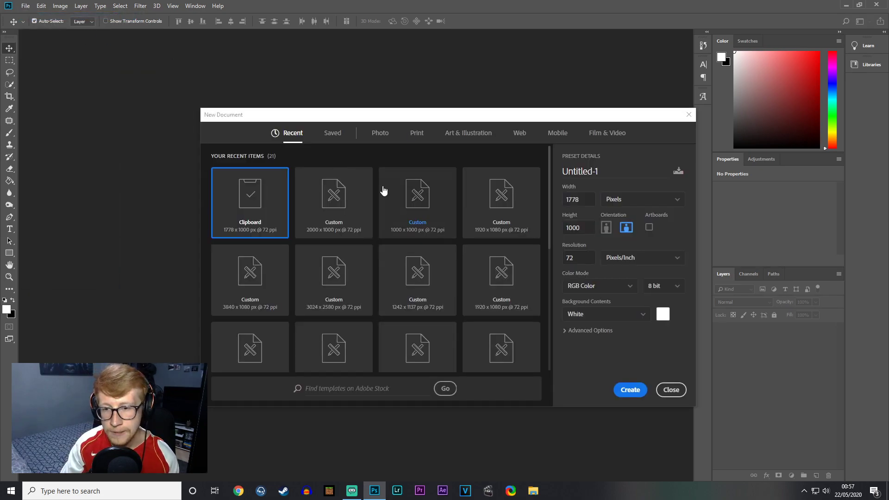
left_click(336, 210)
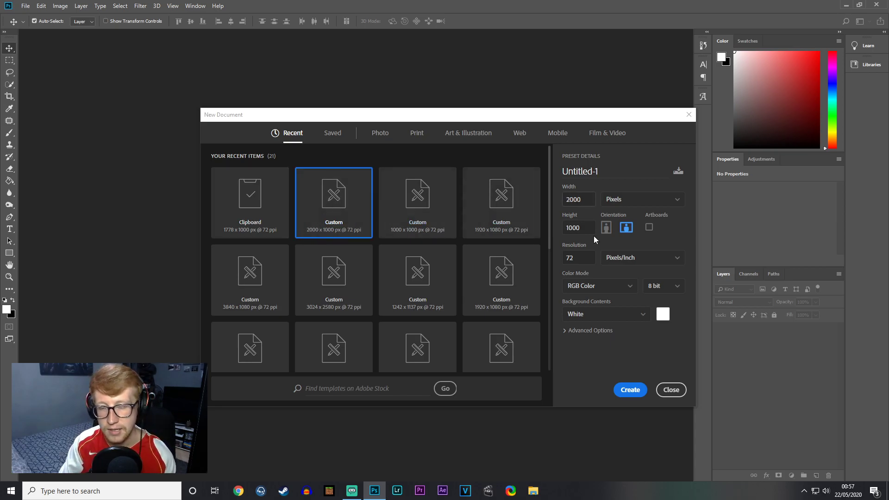
left_click(630, 391)
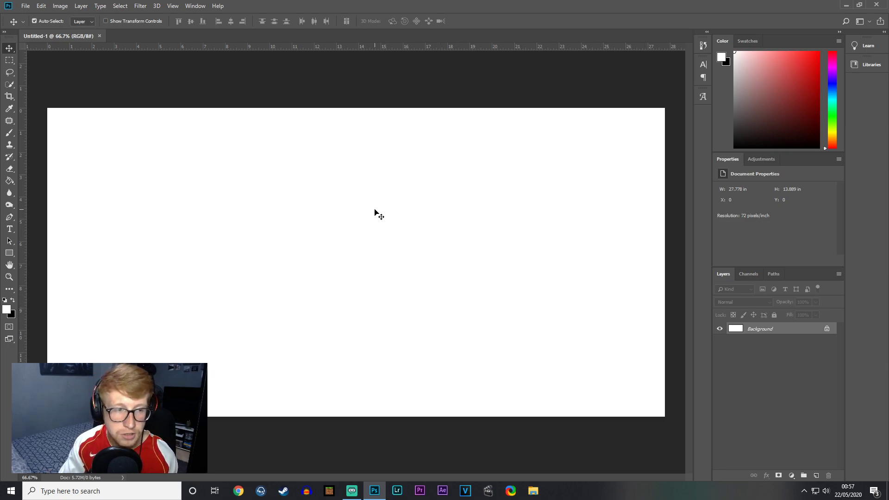
- Add a text box spanning the canvas containing EARTH in 750 pt Impact, coloured black (000000)
left_click(10, 229)
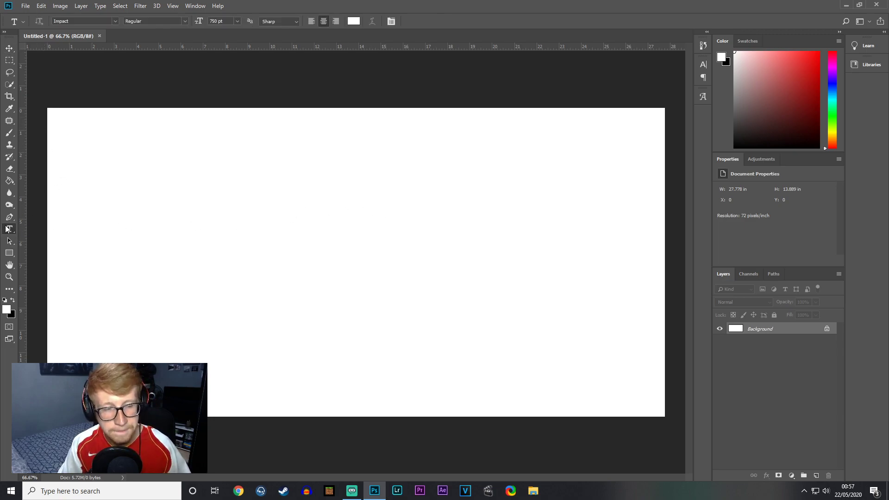
left_click_drag(56, 117, 664, 421)
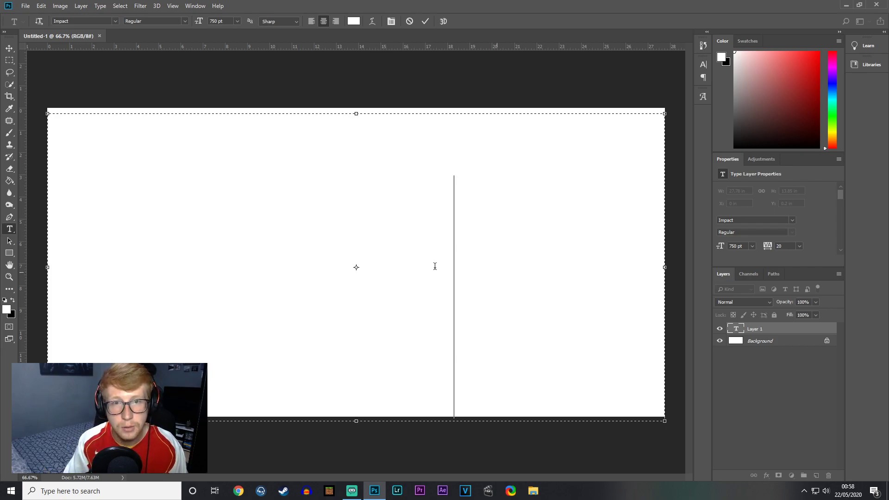
left_click_drag(460, 264, 112, 271)
left_click(354, 21)
type("000000")
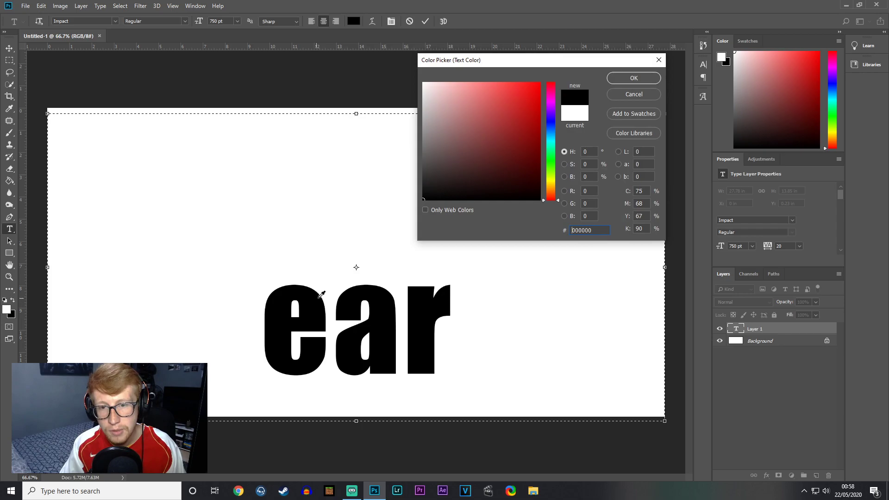
left_click(634, 78)
type("EARTJ")
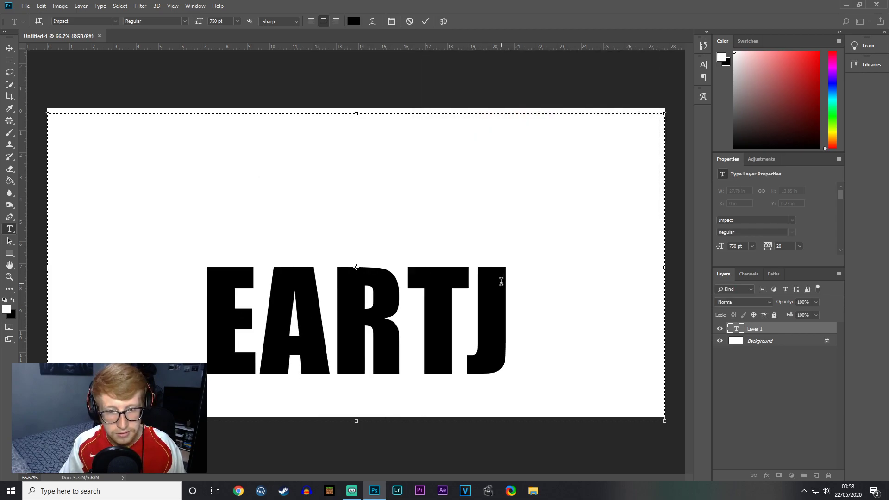
key("BackSpace")
type("H")
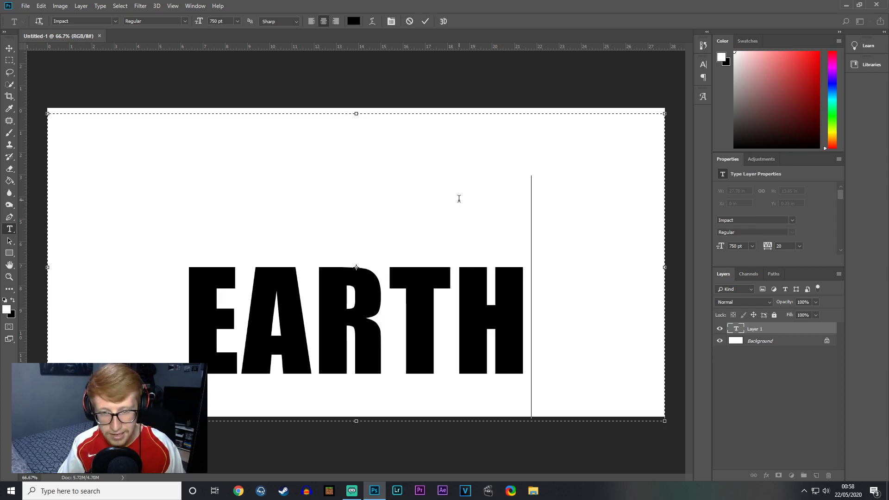
left_click(11, 48)
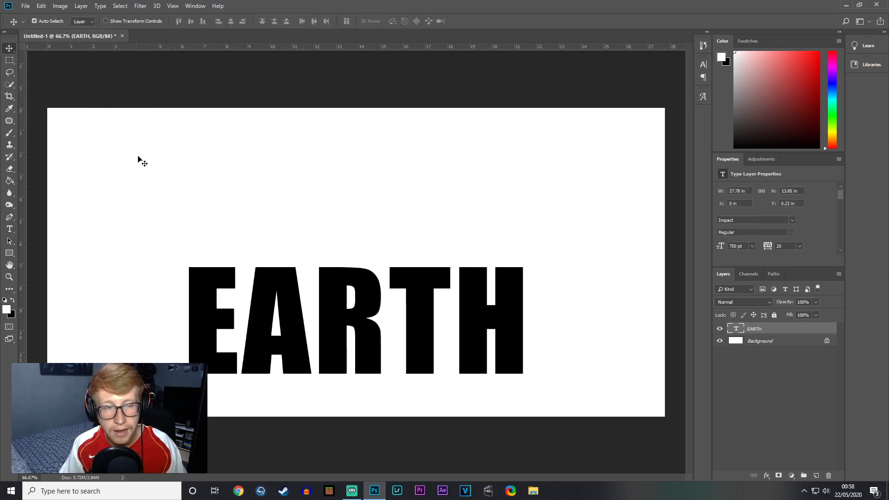
double_click(774, 327)
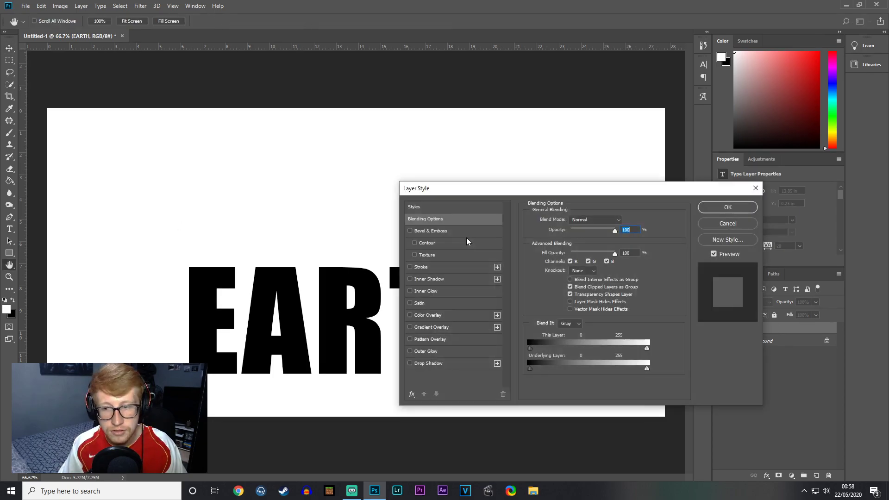
left_click(755, 188)
double_click(735, 328)
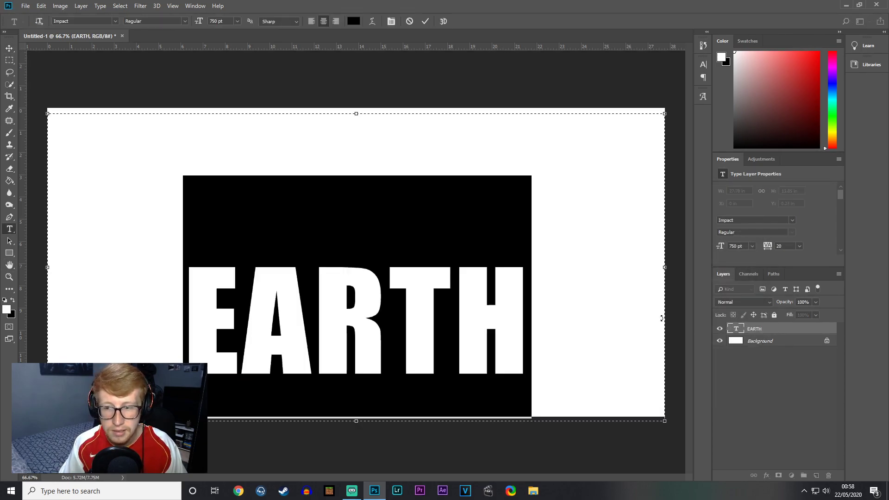
left_click(217, 21)
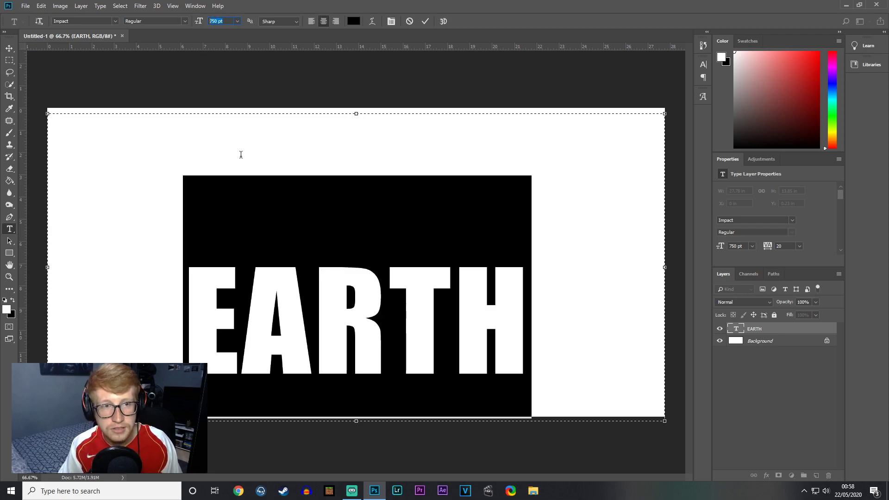
- Move the EARTH text up to the middle of the canvas
left_click(10, 49)
left_click_drag(341, 320, 317, 263)
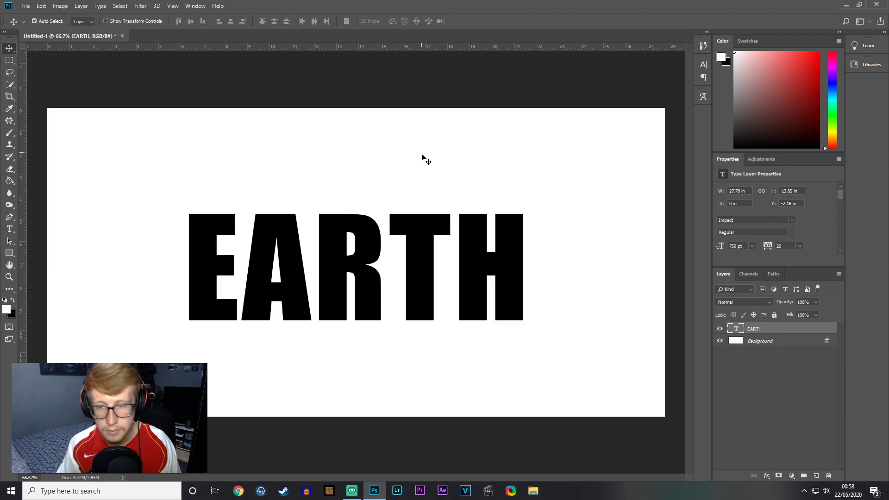
left_click_drag(420, 262, 415, 254)
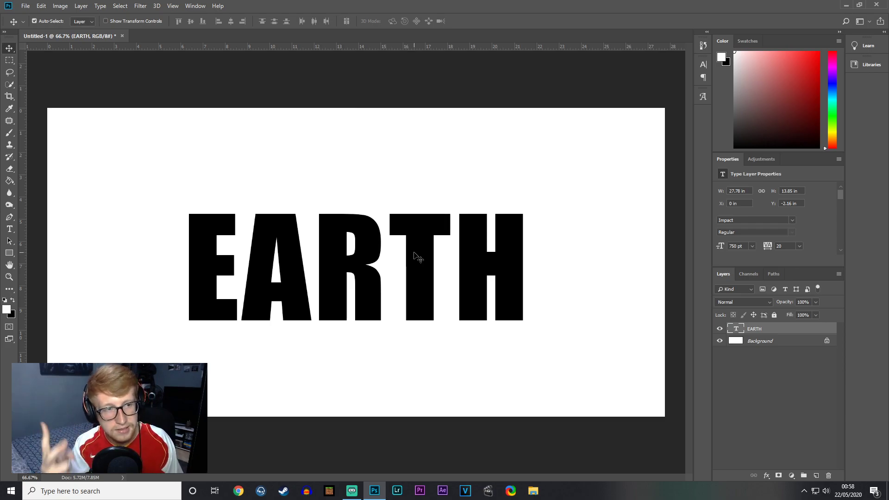
- Open the Earth picture 2019-11-21-image-6 from the Downloads folder
left_click(25, 6)
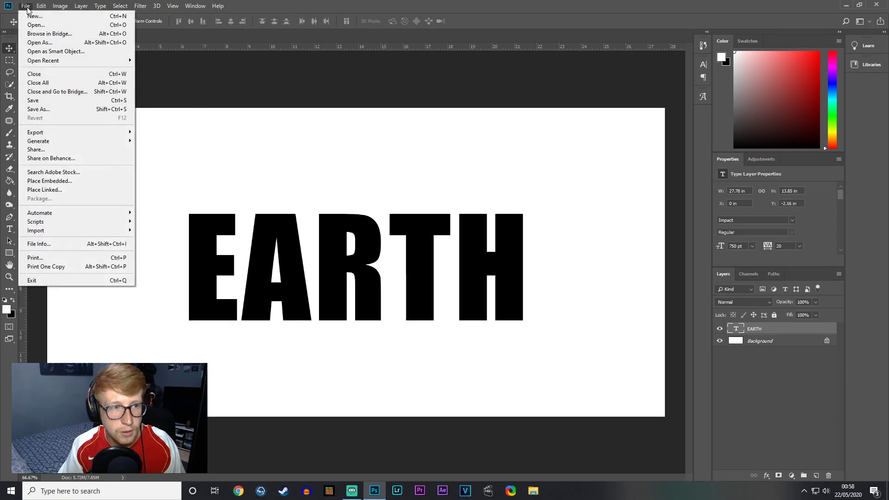
left_click(35, 24)
left_click(175, 79)
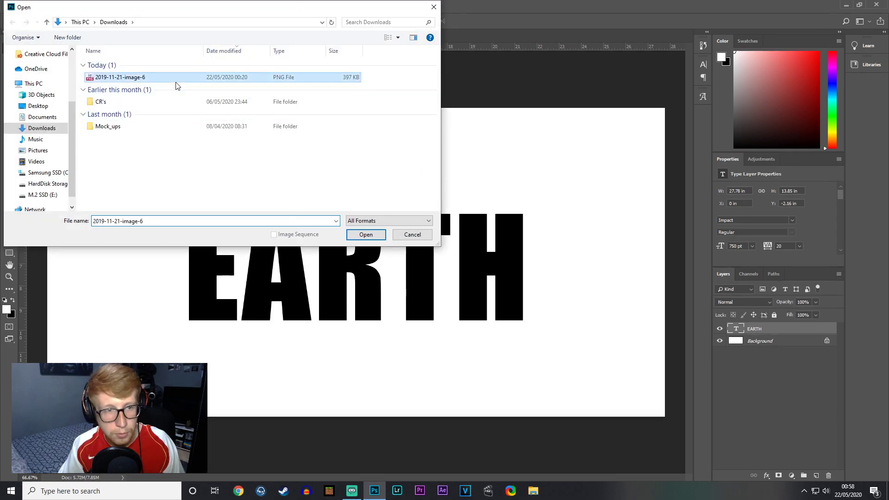
double_click(176, 81)
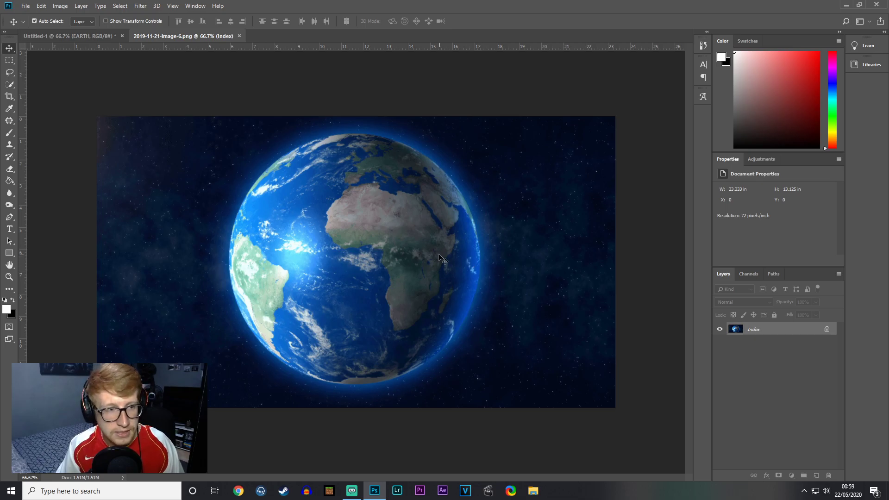
- Select the entire Earth picture with a rectangular marquee and move it into the Untitled-1 document, centred over the text
left_click(9, 60)
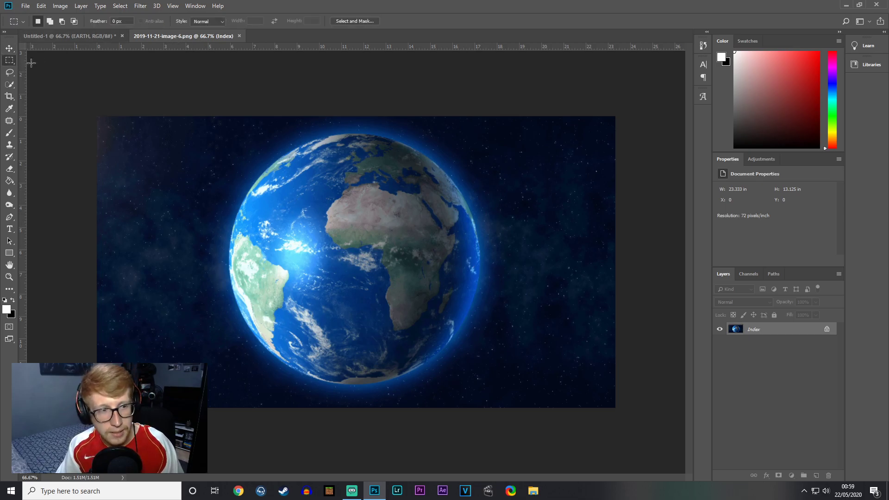
left_click_drag(97, 116, 731, 465)
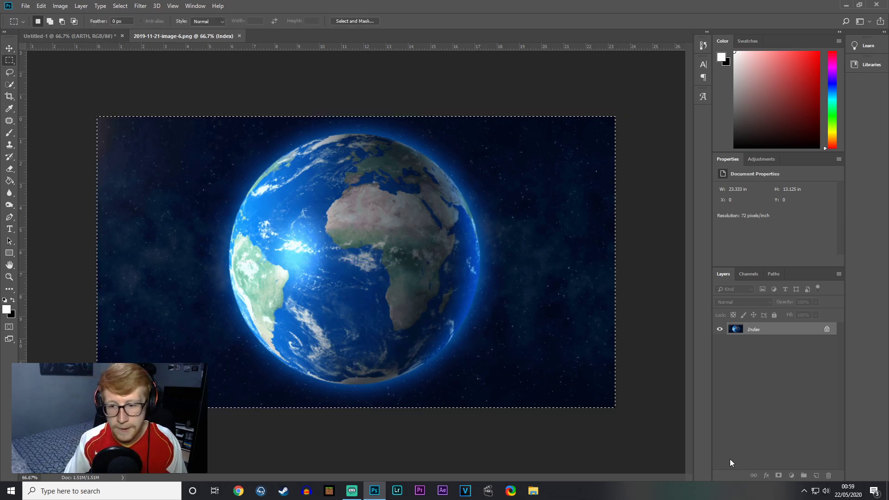
key("v")
left_click_drag(348, 210, 366, 220)
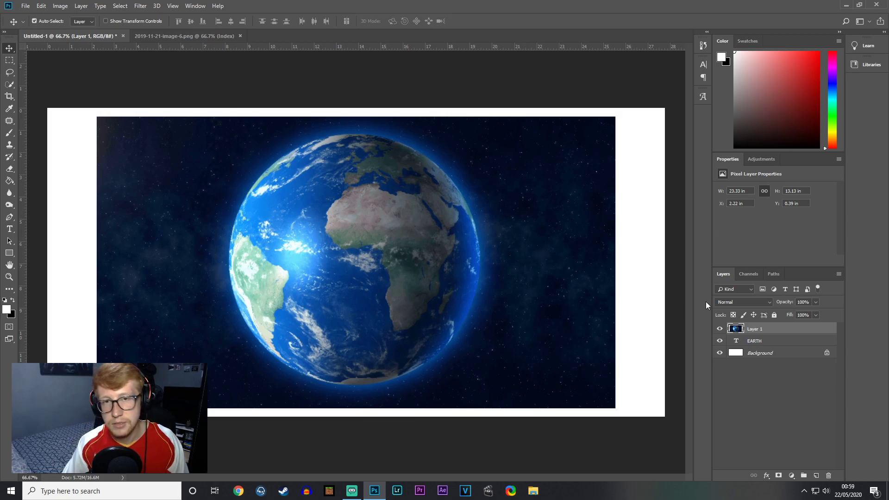
- Convert the Earth picture layer to a smart object and stretch it vertically to the canvas's full height
right_click(780, 330)
left_click(701, 219)
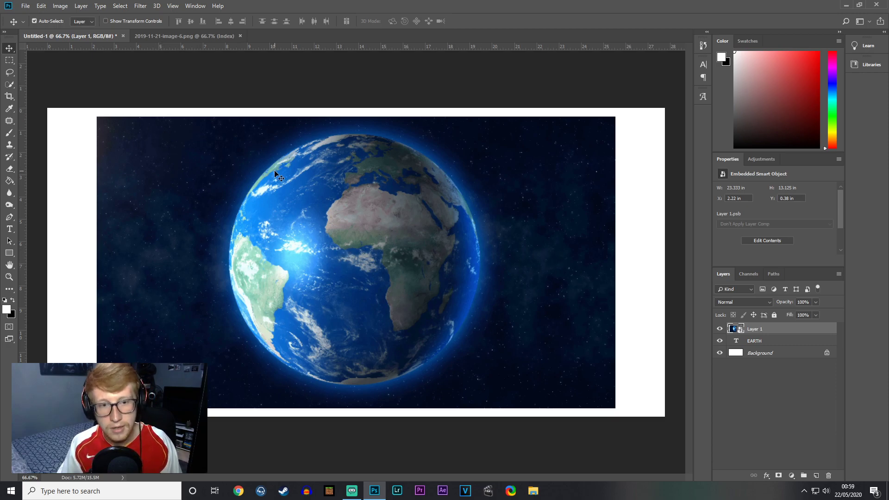
key("ctrl+t")
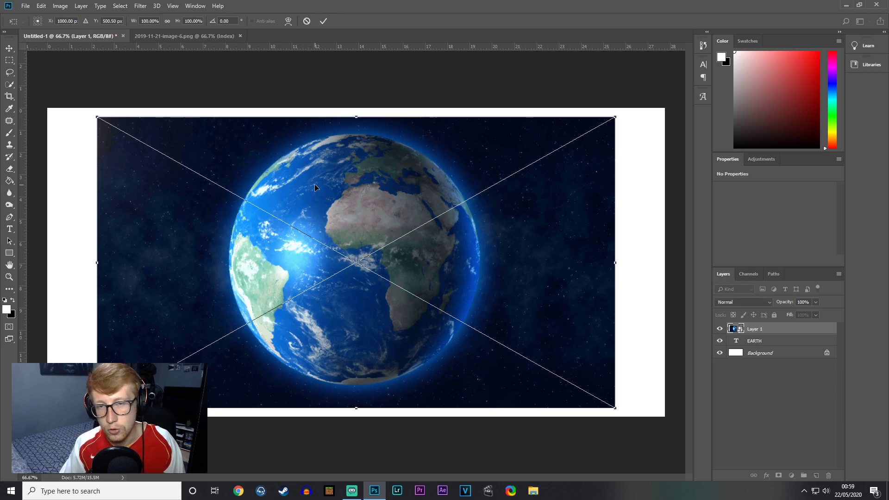
left_click_drag(356, 117, 357, 109)
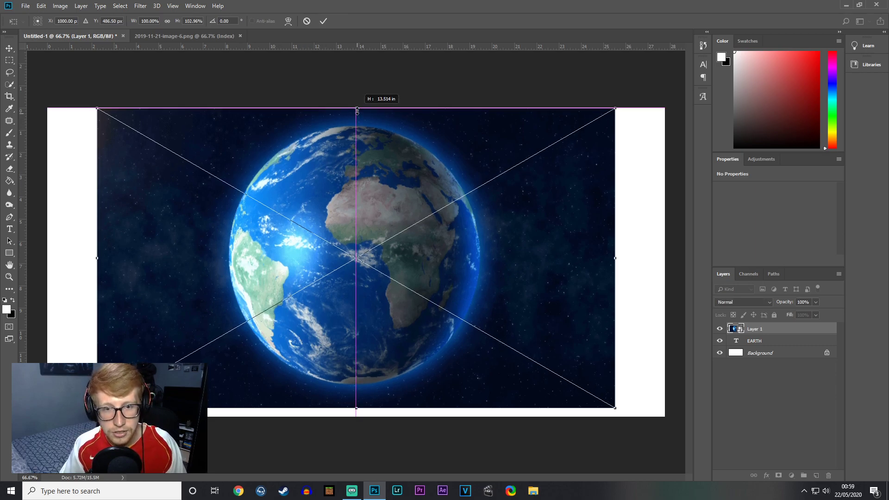
left_click_drag(357, 408, 356, 416)
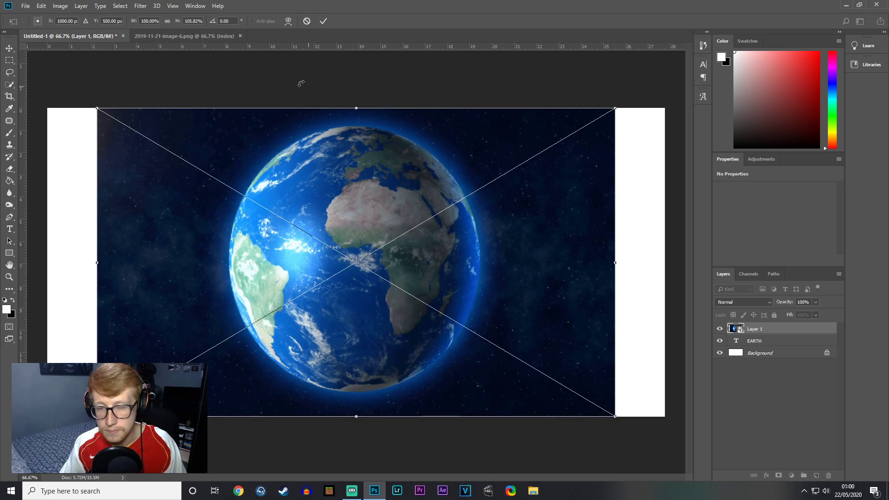
- Set the Earth picture's width scale to 105.82% to match its height scale and apply the transform
left_click(186, 21)
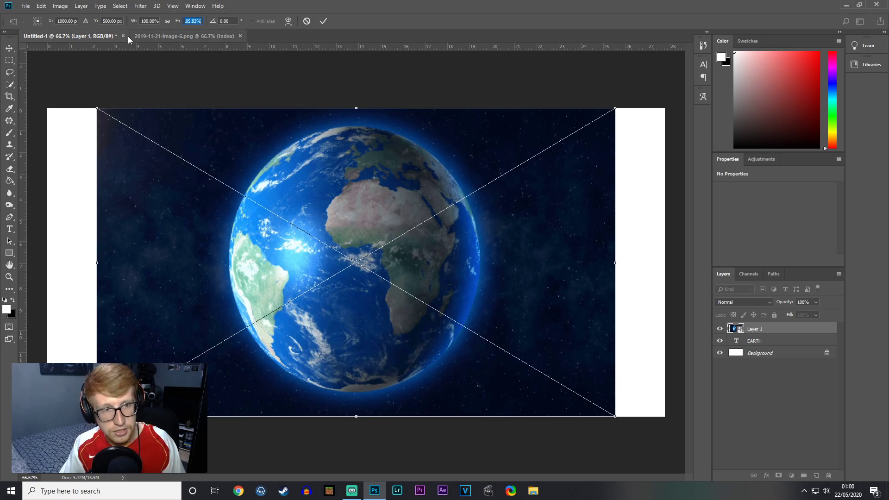
left_click(150, 21)
type("105.82")
key("Return")
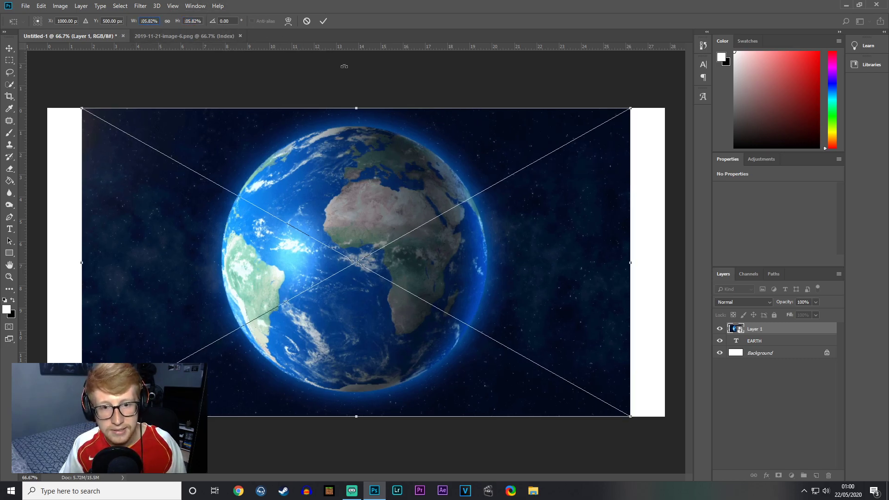
left_click(10, 48)
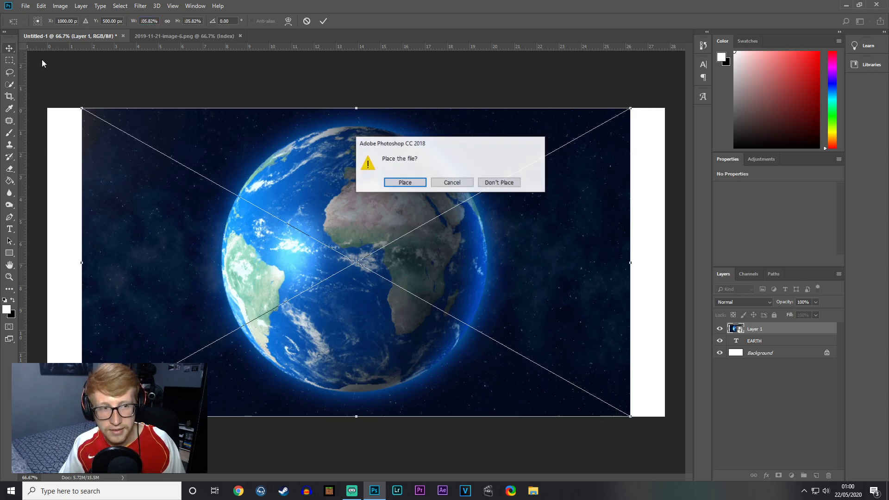
left_click(409, 183)
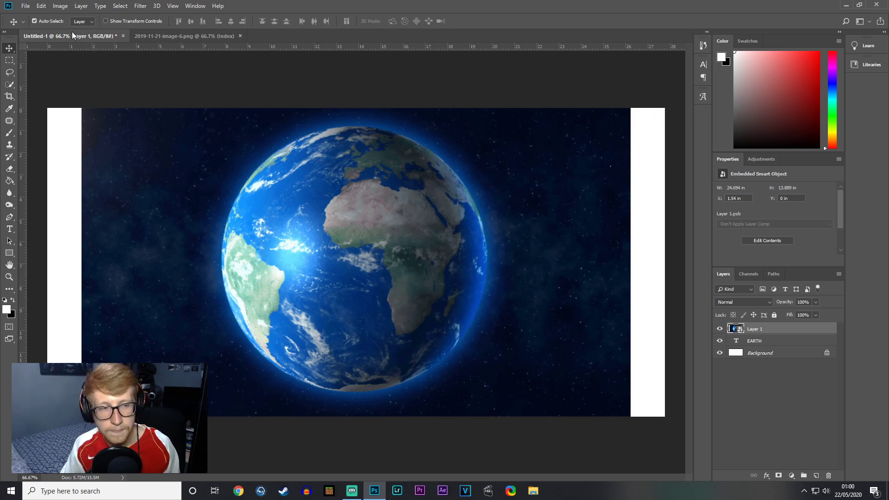
- Try reducing the canvas width to 24 inches, accepting the clipping, and undo the resize
left_click(60, 5)
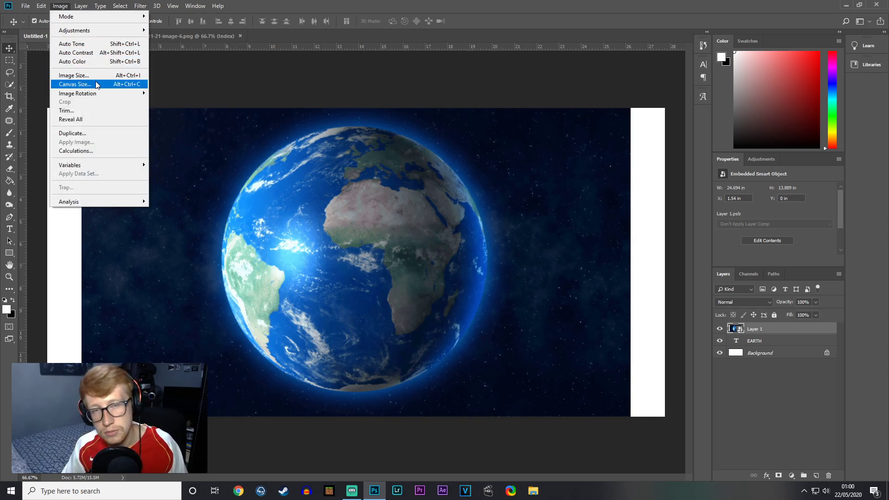
left_click(135, 86)
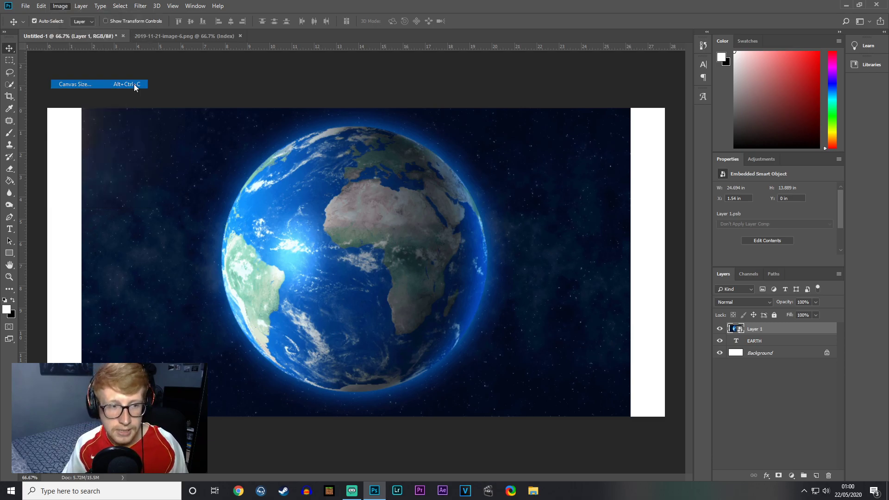
double_click(484, 158)
type("24")
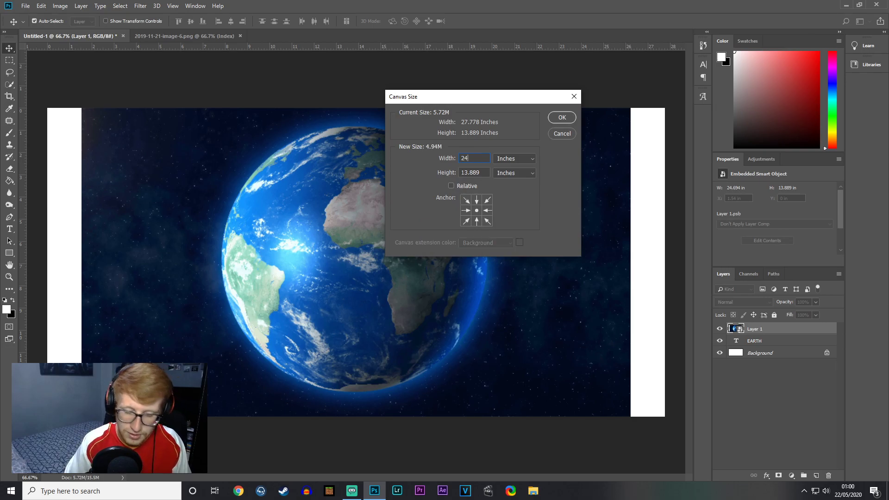
left_click(561, 117)
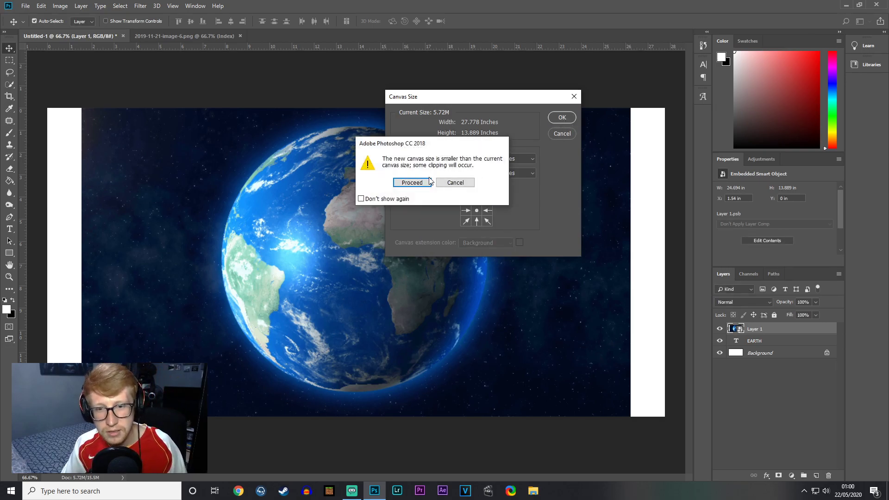
left_click(403, 182)
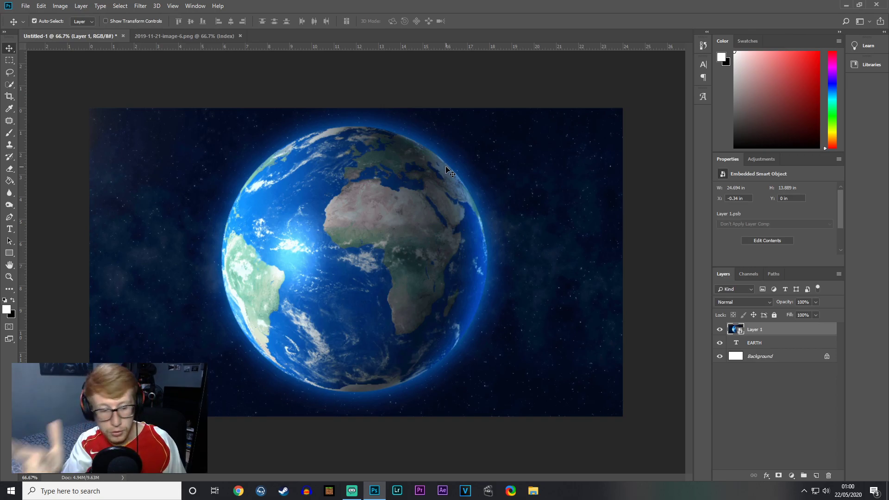
key("ctrl+z")
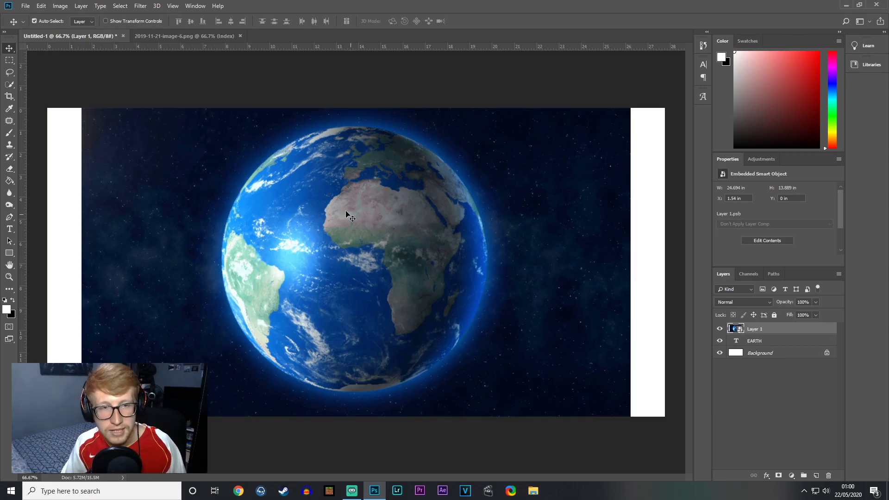
- Reduce the canvas width to 24 inches and accept the clipping
left_click(60, 6)
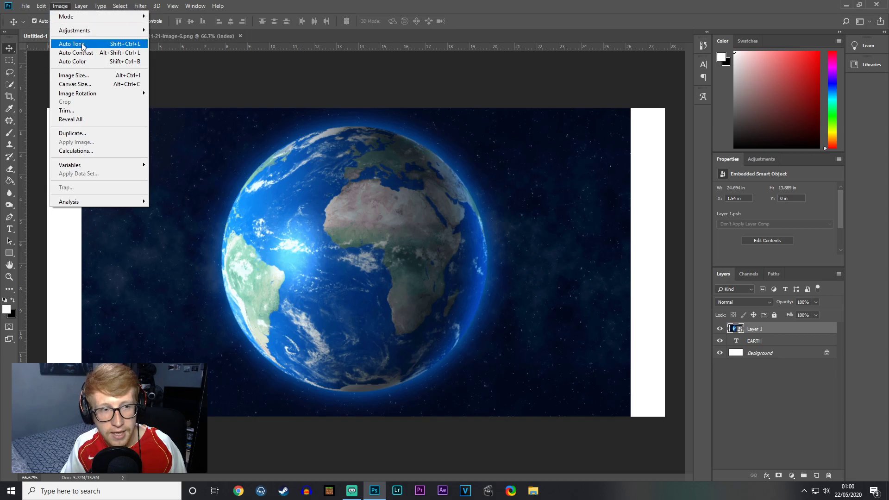
left_click(87, 85)
left_click_drag(481, 160, 431, 167)
type("24")
key("Return")
left_click(423, 183)
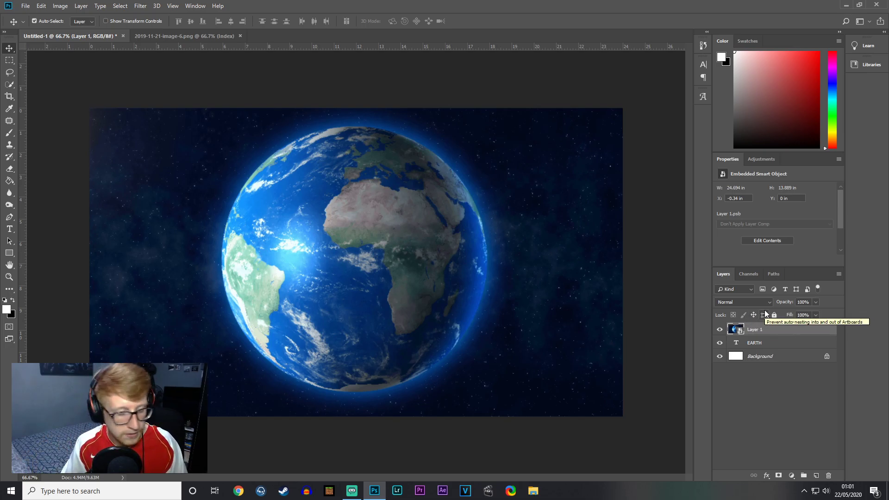
- Clip the Earth picture layer to the EARTH text, release it, and create the clipping mask again
key("ctrl")
key("ctrl+alt+g")
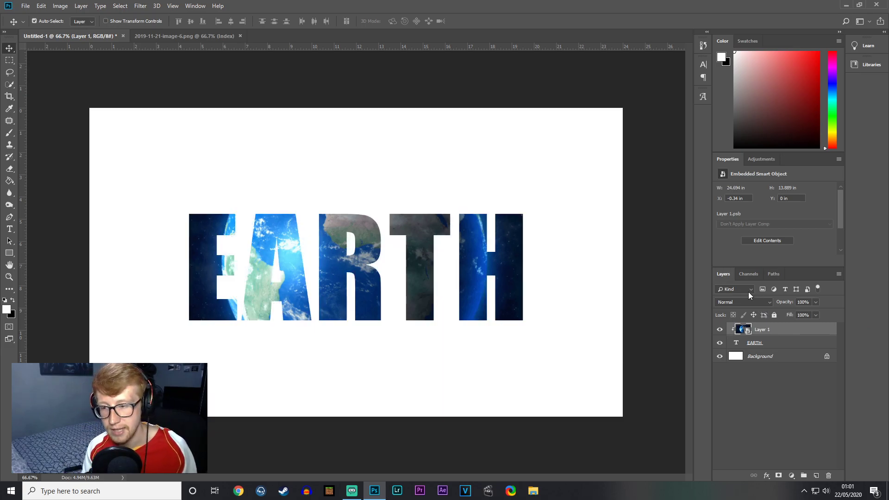
key("ctrl+alt+g")
right_click(777, 330)
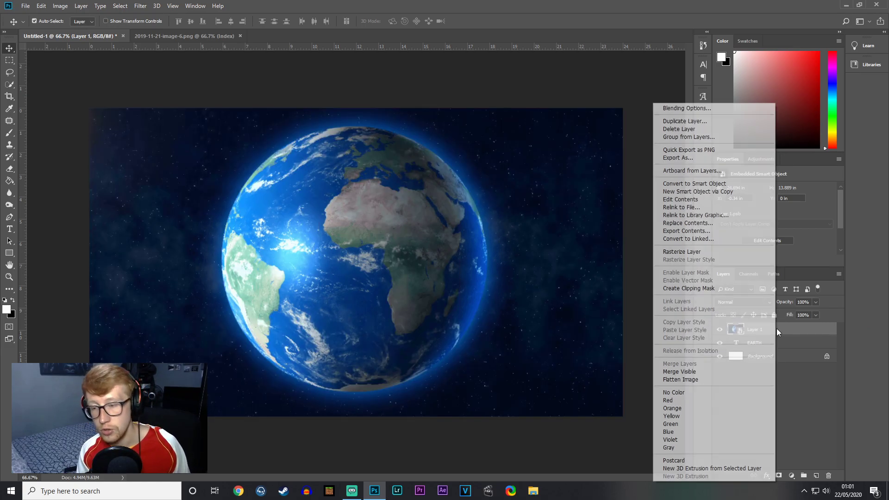
left_click(714, 287)
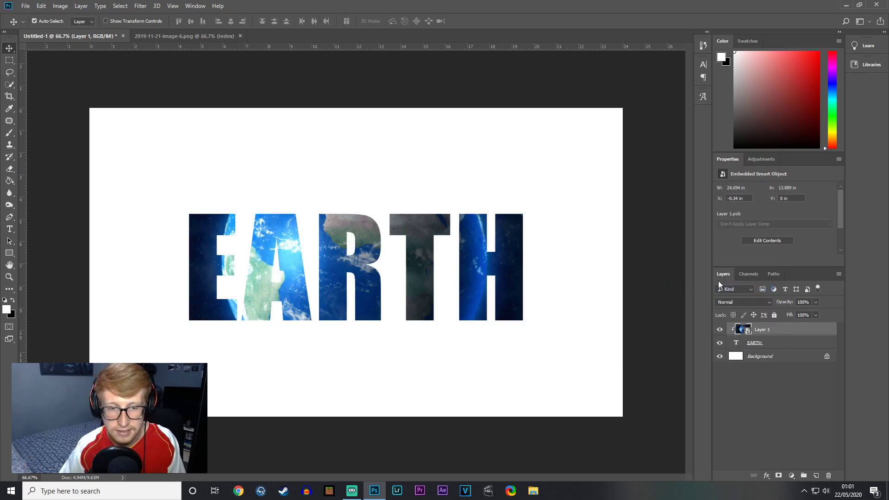
- Try repositioning the clipped Earth picture within the letters and undo the move
mouse_move(360, 239)
left_mouse_down()
mouse_move(340, 249)
mouse_move(379, 276)
mouse_move(332, 256)
mouse_move(343, 244)
left_mouse_up()
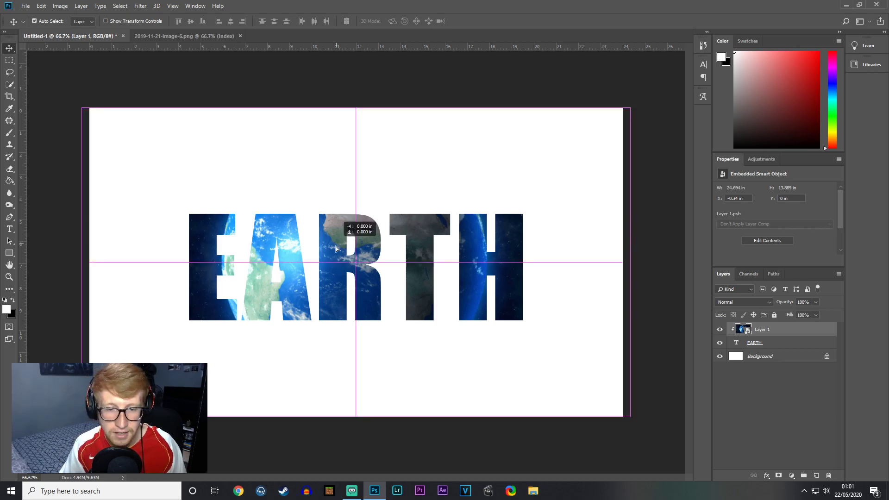
left_click_drag(337, 240, 329, 229)
key("ctrl+z")
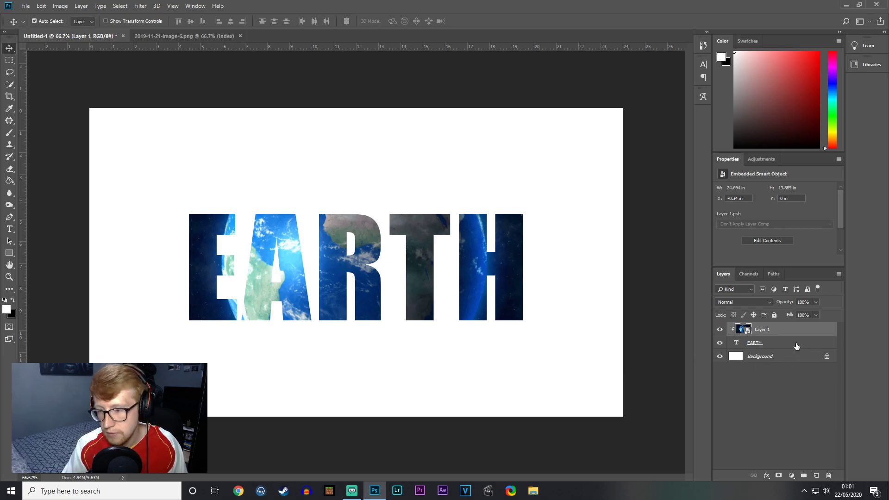
- Add a drop shadow to the EARTH text layer with 9% spread and 9 px size
left_click(775, 347)
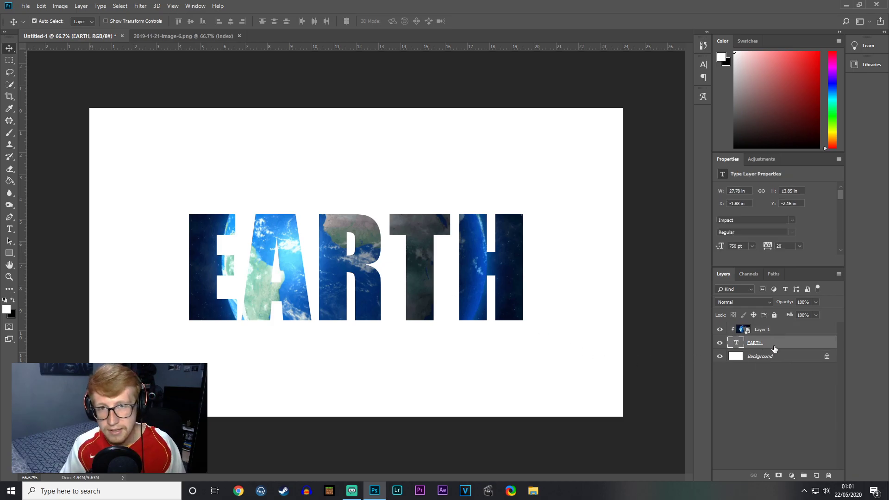
double_click(778, 345)
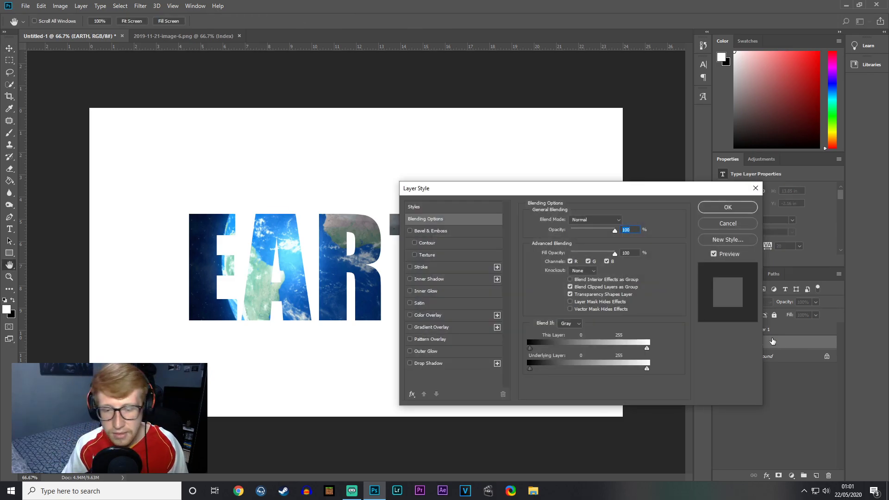
left_click(433, 364)
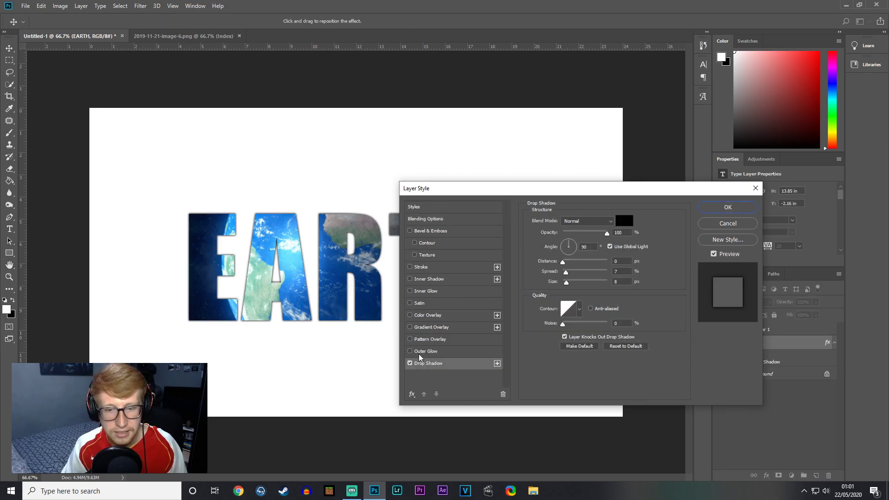
left_click_drag(482, 192, 579, 145)
mouse_move(632, 216)
left_mouse_down()
mouse_move(650, 221)
mouse_move(584, 215)
mouse_move(632, 230)
left_mouse_up()
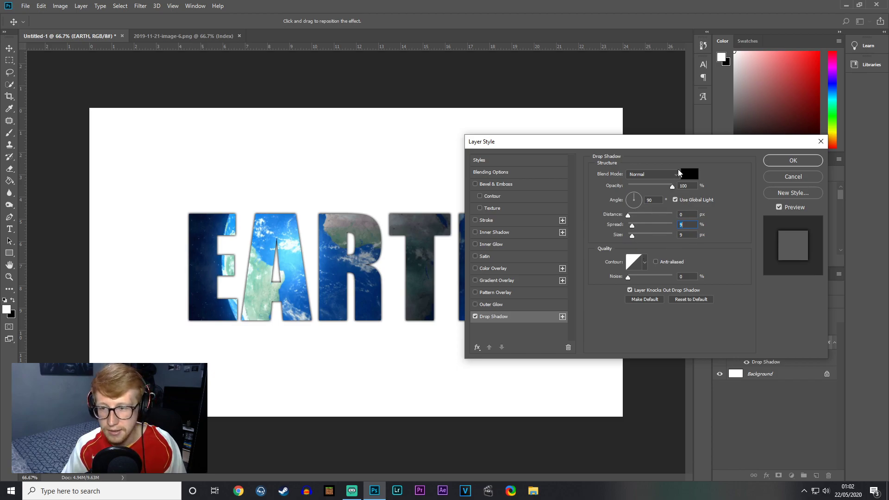
- Try red (ff0000) for the drop shadow, return its colour to black (000000), and apply the layer style
left_click(693, 177)
left_click_drag(516, 127, 582, 24)
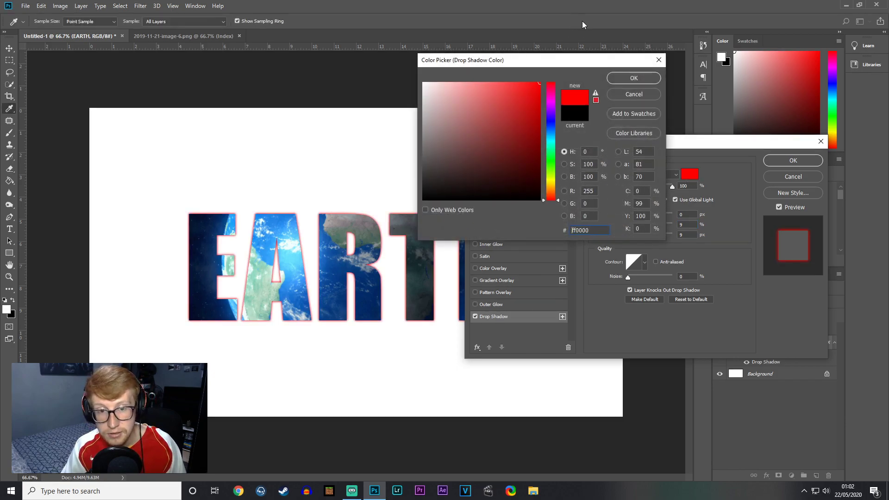
left_click_drag(508, 113, 458, 206)
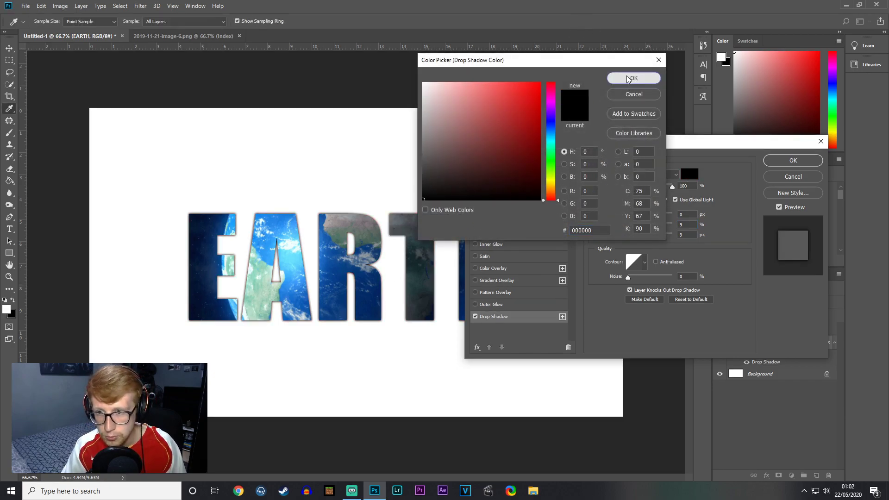
left_click(633, 78)
left_click(793, 161)
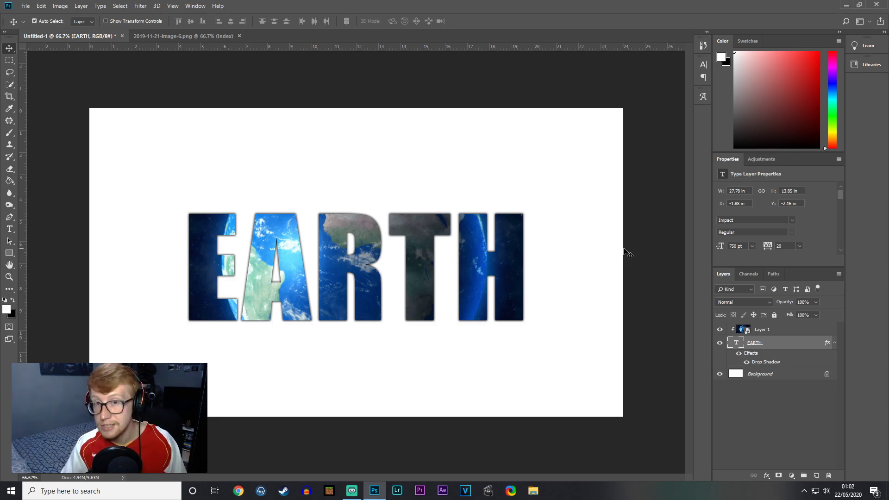
- Duplicate the clipped Earth picture to a position directly below the EARTH text layer and align the copy with the original
left_click(787, 334)
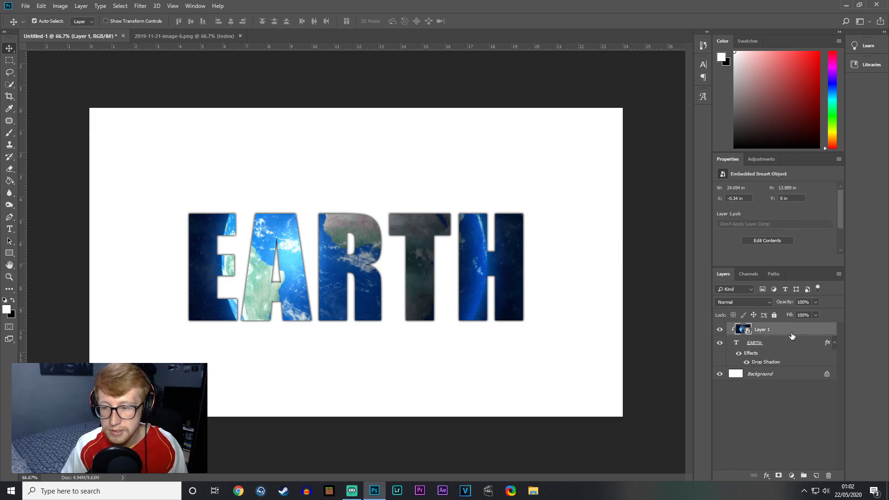
key("ctrl")
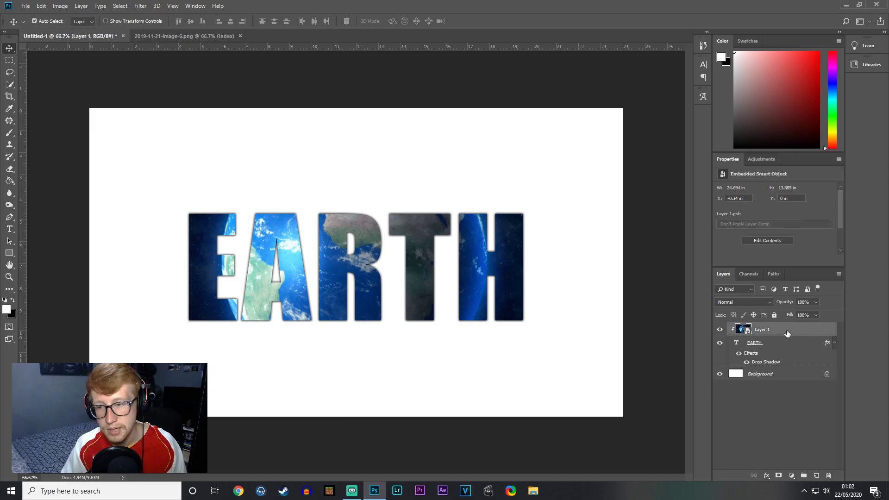
key("ctrl+j")
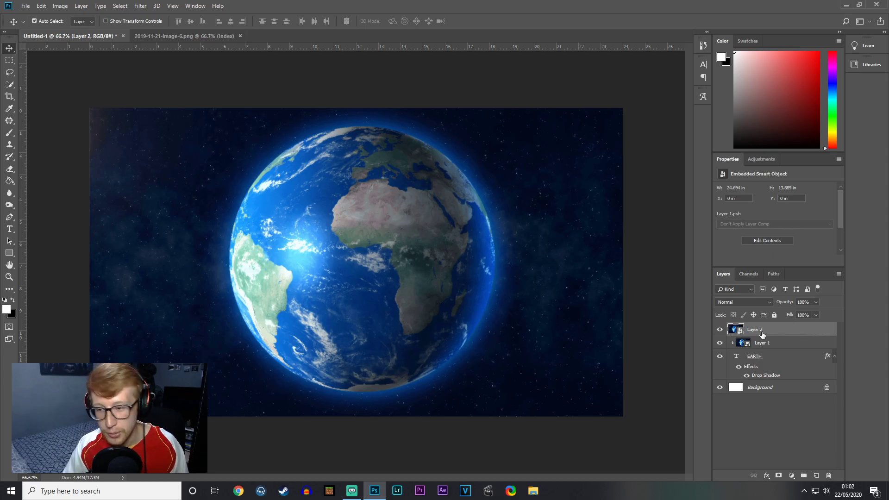
left_click_drag(785, 331, 805, 374)
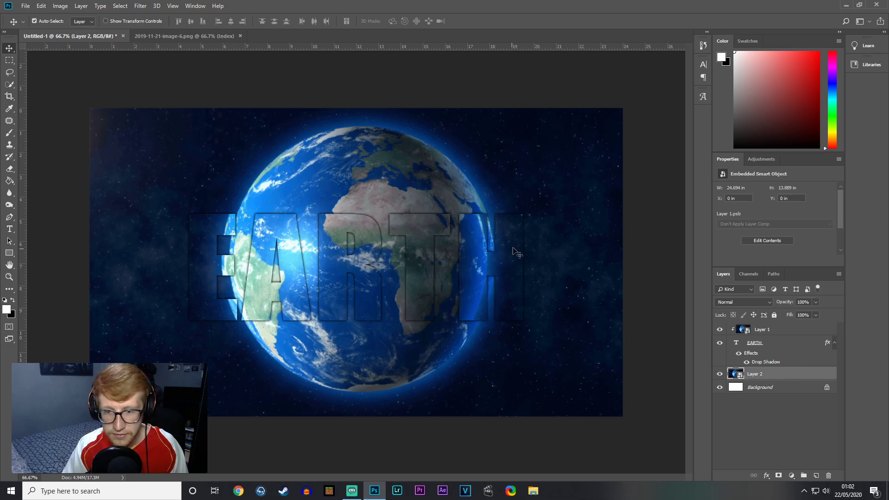
left_click_drag(573, 227, 565, 224)
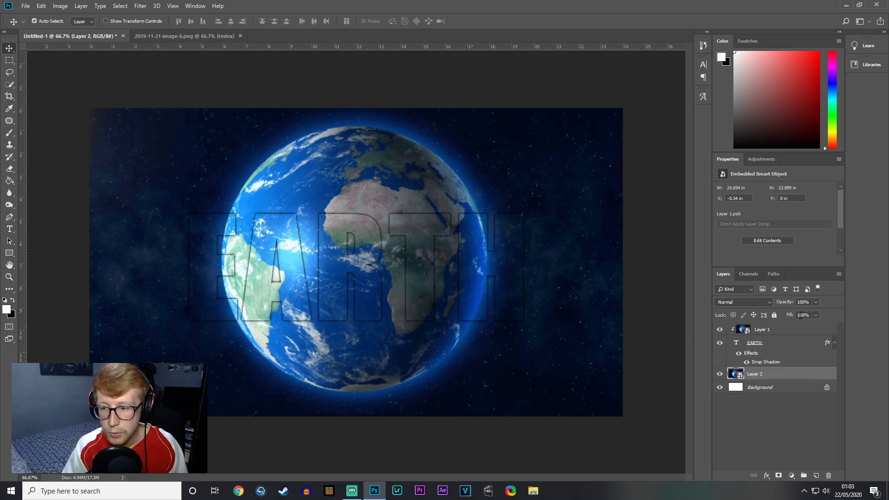
- Lower the opacity of Layer 2 to 43% and fill the Background layer with black
left_click_drag(784, 302, 762, 303)
left_click_drag(760, 303, 764, 303)
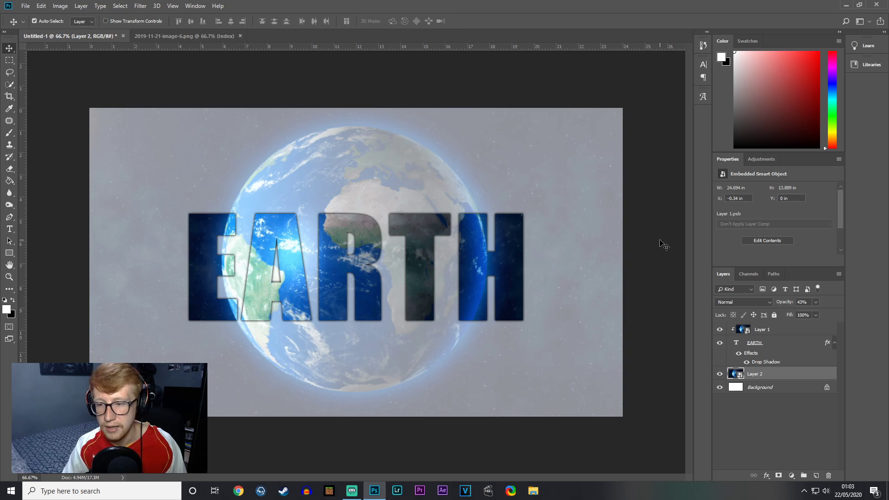
left_click(779, 388)
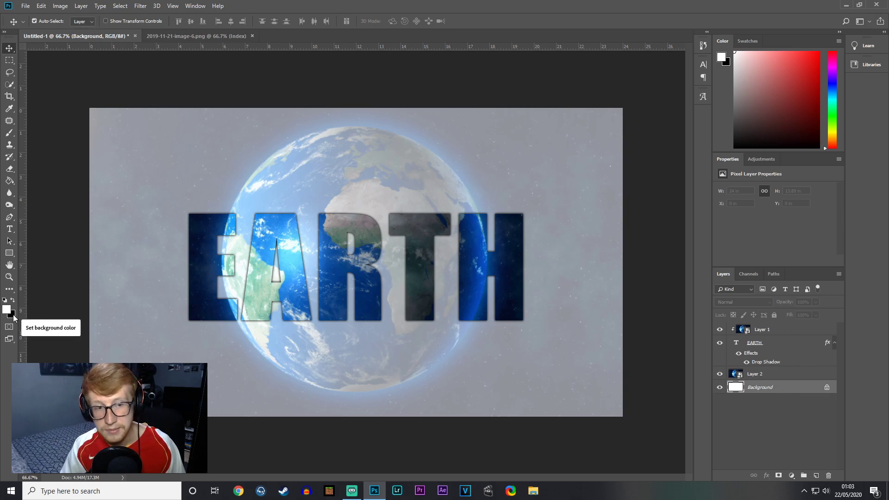
key("ctrl")
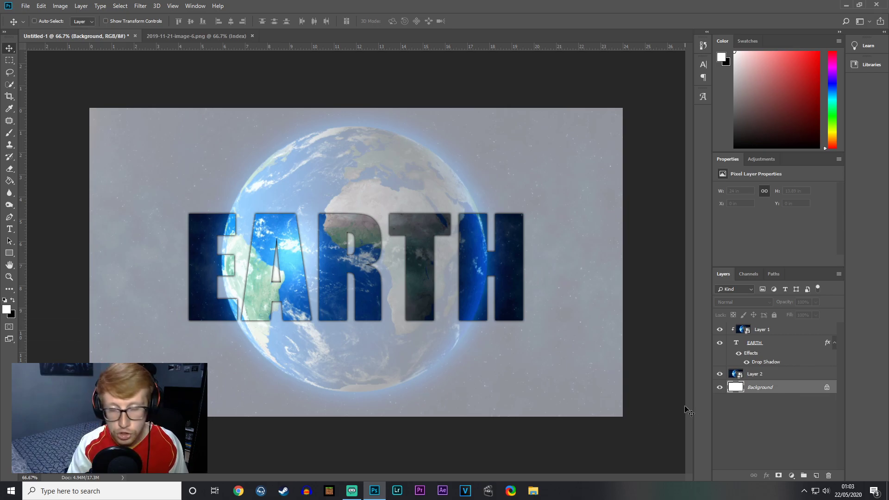
key("ctrl+BackSpace")
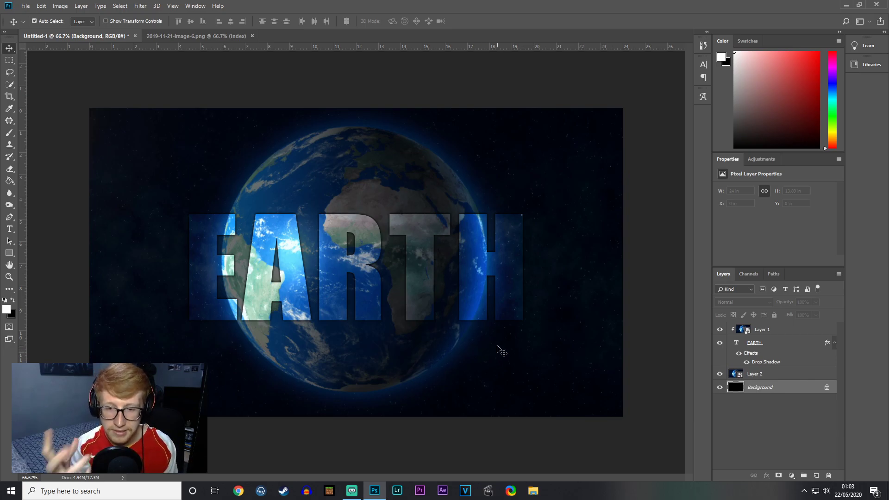
- Lower the opacity of Layer 2 further to 35%
left_click(801, 374)
left_click_drag(787, 303, 786, 305)
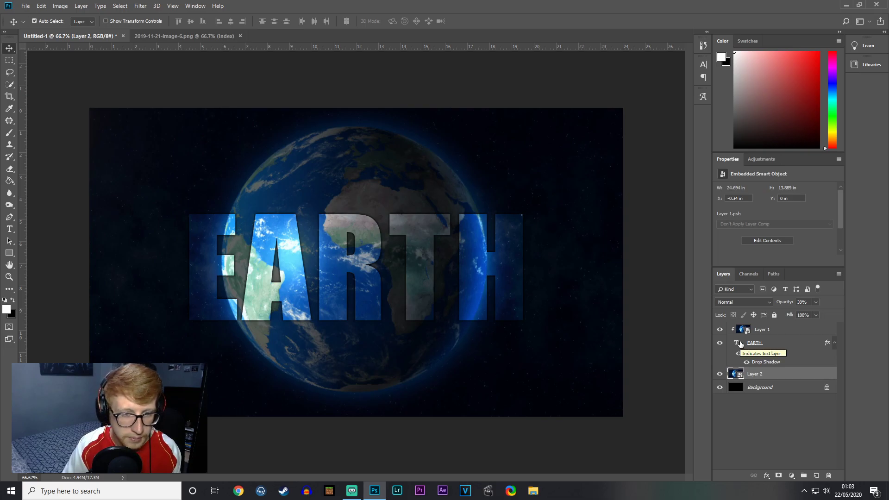
left_click_drag(786, 306, 786, 305)
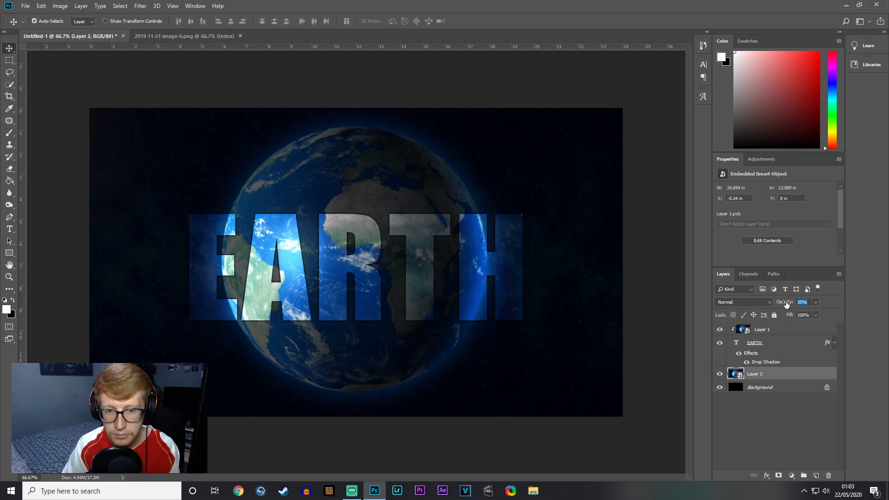
- Apply a Levels adjustment to the clipped Layer 1 with input levels 16, 1.10 and 234
left_click(786, 329)
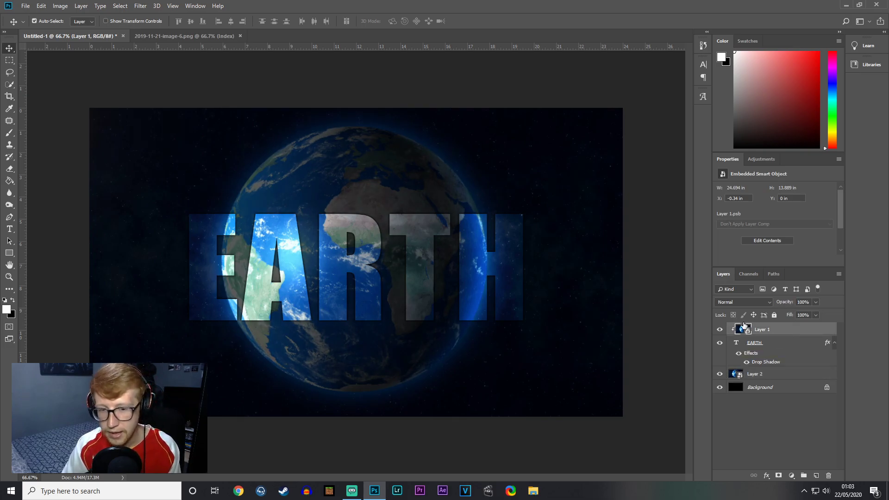
left_click(70, 6)
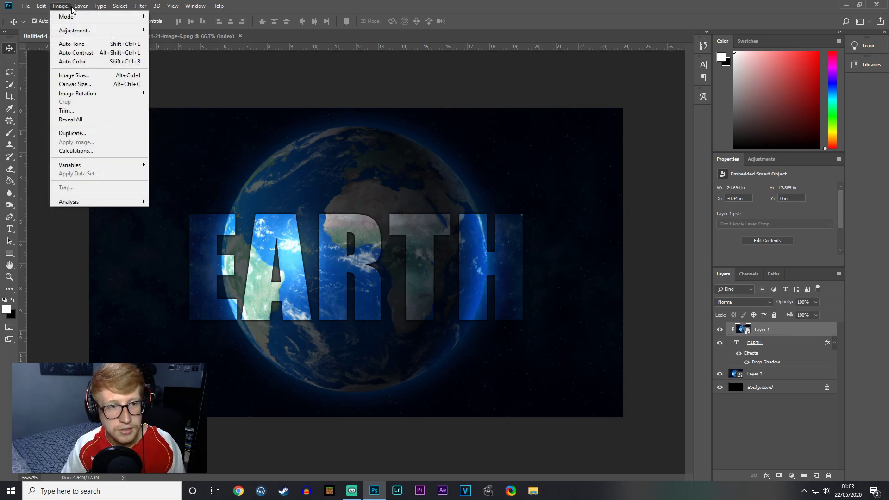
mouse_move(91, 35)
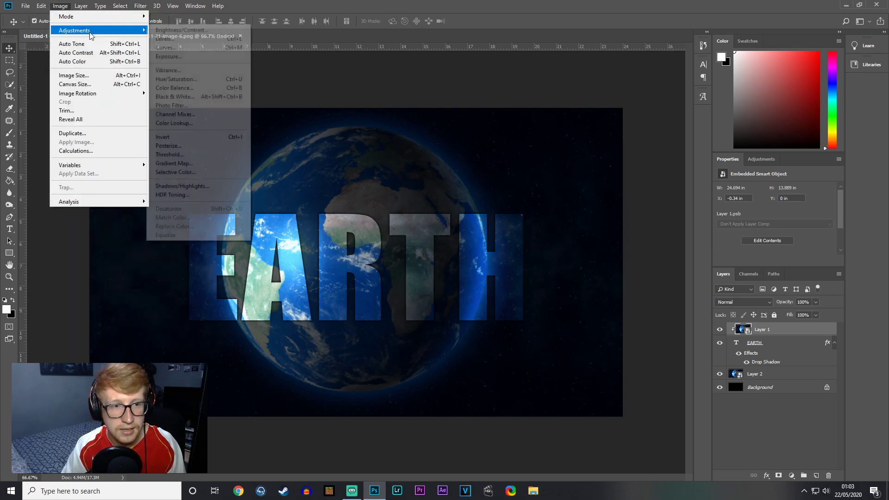
left_click(199, 42)
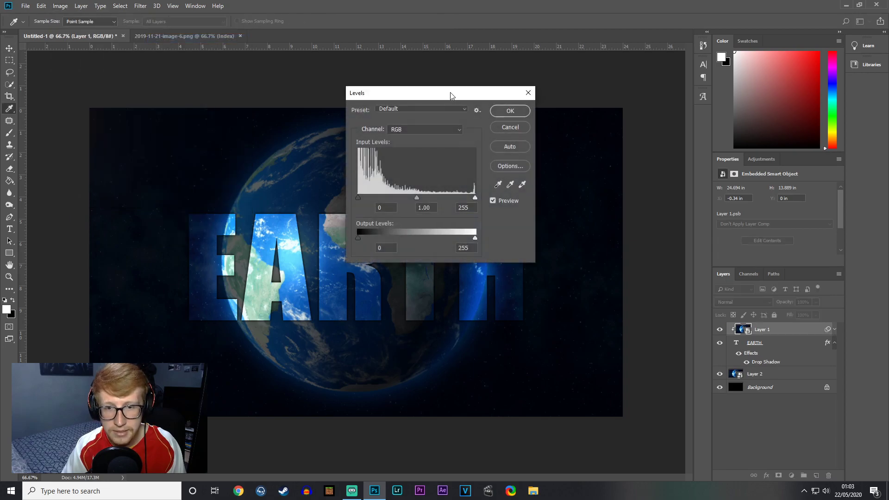
left_click_drag(451, 96, 635, 98)
left_click_drag(601, 198, 603, 199)
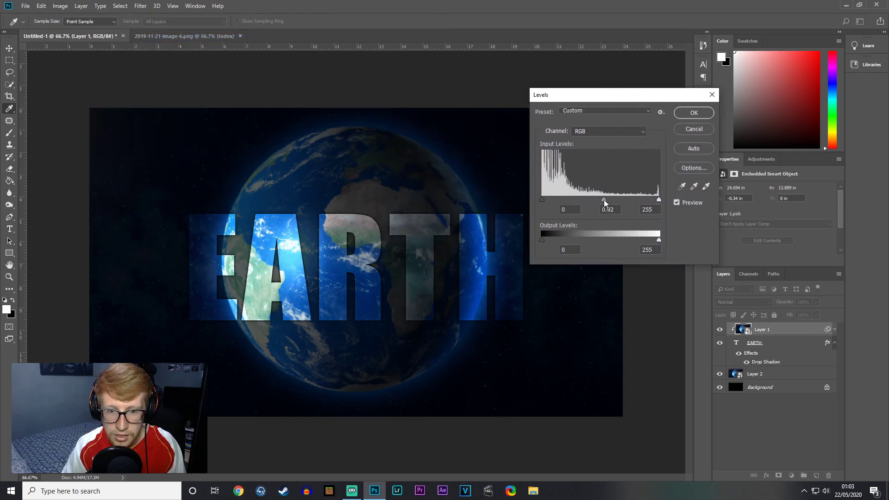
left_click_drag(543, 198, 548, 199)
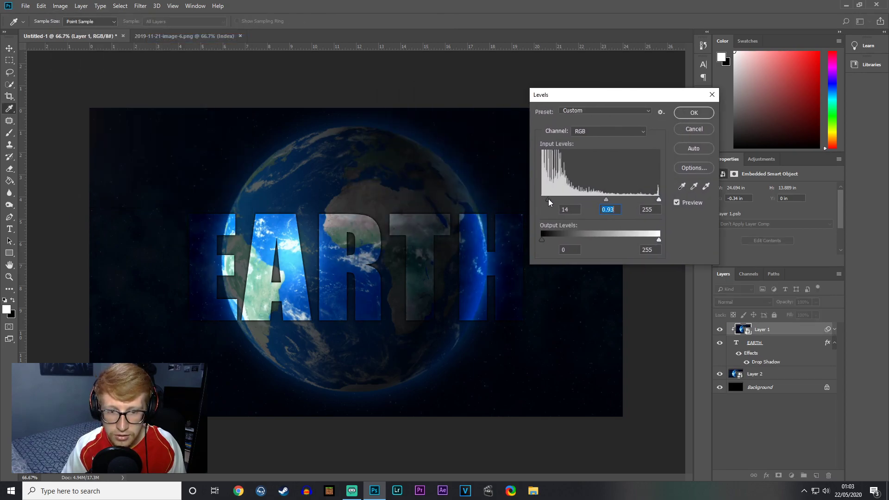
mouse_move(658, 199)
left_mouse_down()
mouse_move(590, 201)
mouse_move(649, 199)
left_mouse_up()
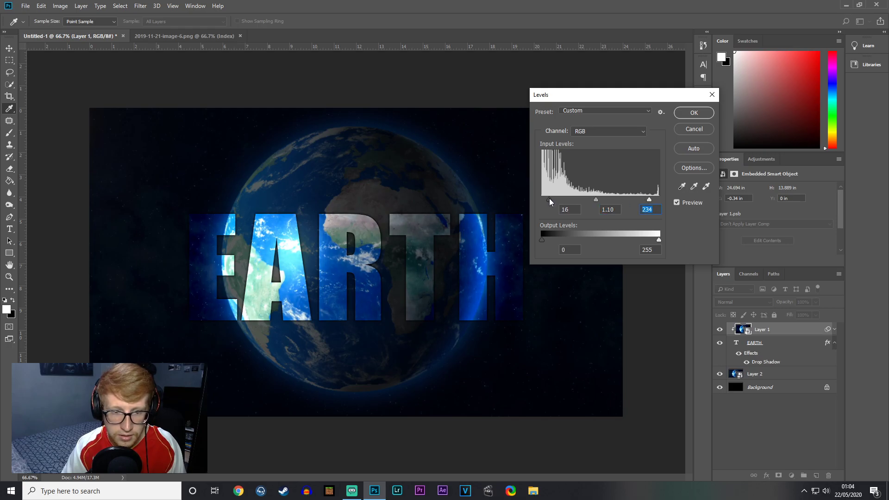
left_click(693, 111)
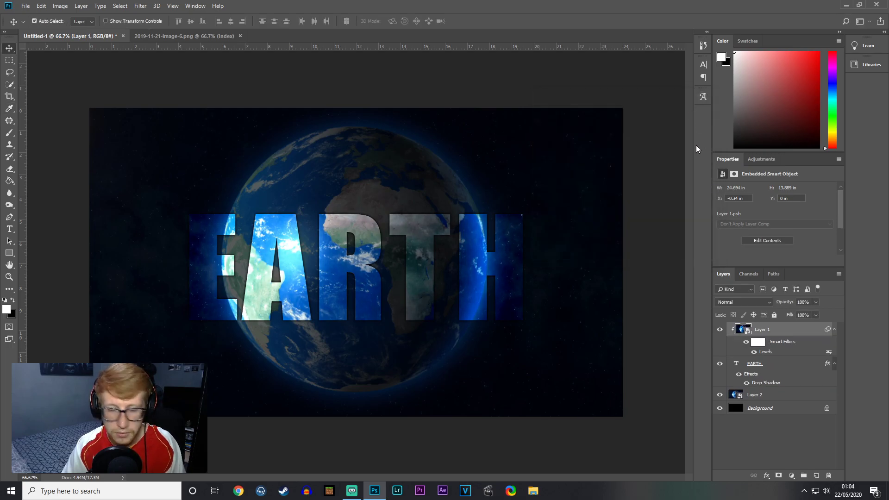
- Compare the letters with and without the Levels adjustment by undoing and redoing it twice
key("ctrl+z")
key("ctrl+shift+z")
key("ctrl+z")
key("ctrl+shift+z")
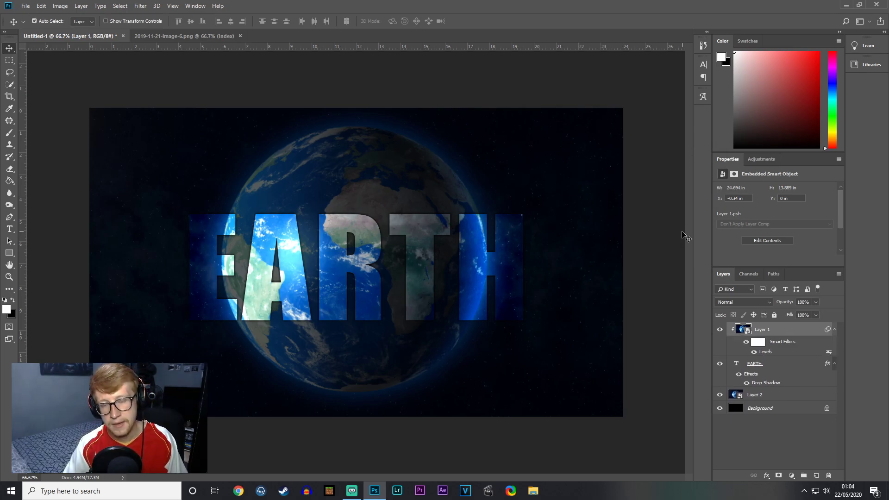